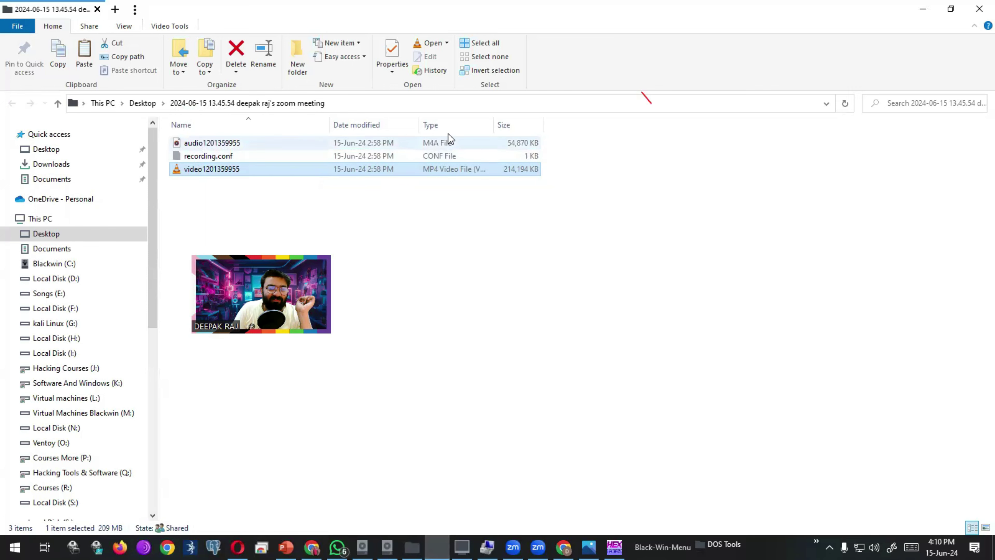
- Switch to the PowerPoint presentation "digital forenscis Part 3" and underline "Up to 4 primary Partition" on the Disk Partition slide
{"action": "left_click", "coordinate": [923, 8]}
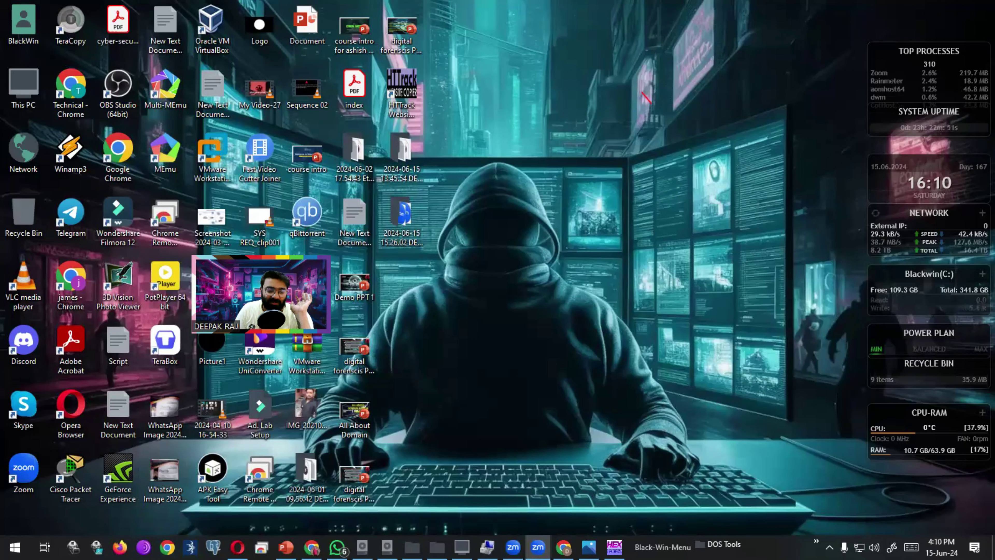
{"action": "key", "text": "alt+Tab"}
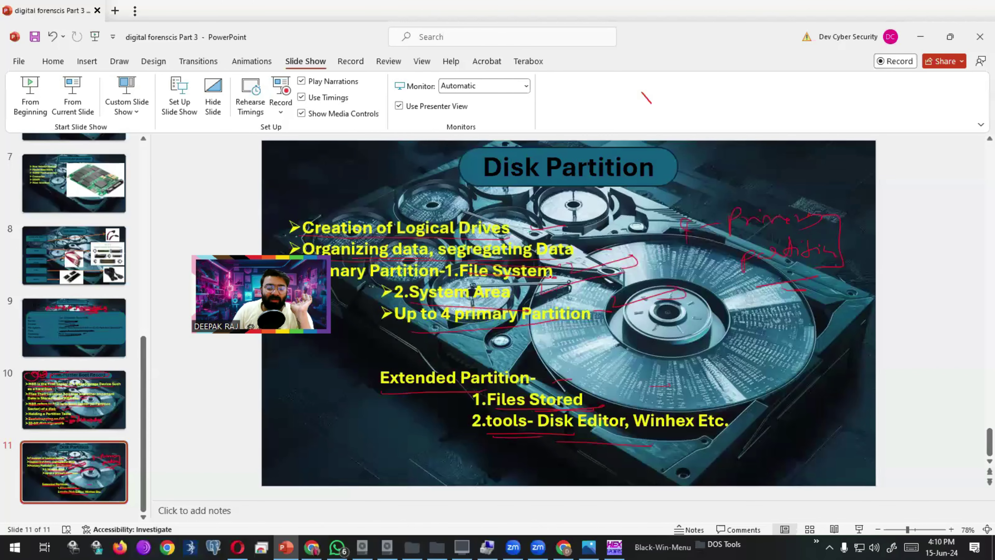
{"action": "left_click_drag", "start_coordinate": [439, 332], "coordinate": [598, 324]}
{"action": "left_click_drag", "start_coordinate": [519, 326], "coordinate": [596, 325]}
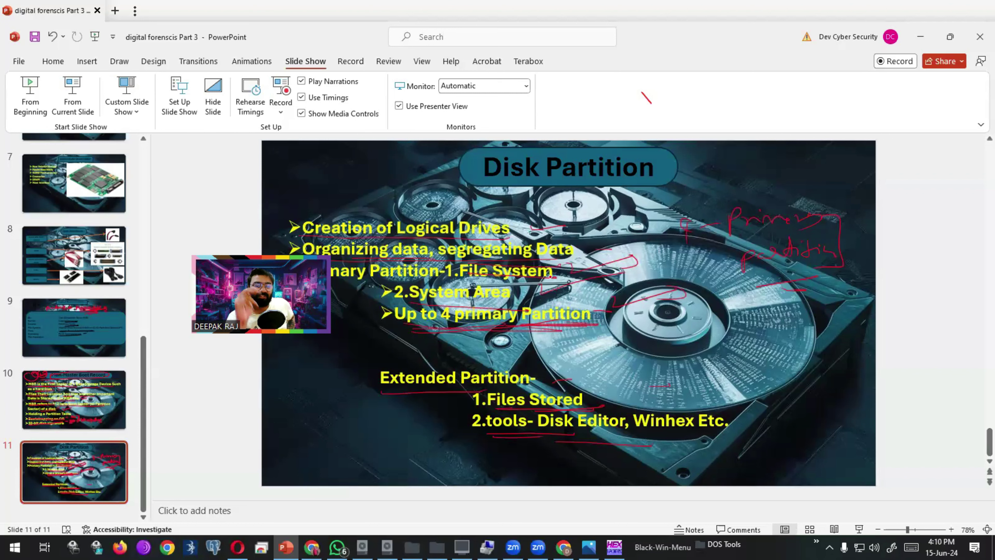
- Handwrite a circled "2", a circled "TB" and an underlined "MBR disk" beside the primary partition text on the slide
{"action": "left_click_drag", "start_coordinate": [607, 338], "coordinate": [619, 346]}
{"action": "mouse_move", "coordinate": [617, 337]}
{"action": "left_mouse_down"}
{"action": "mouse_move", "coordinate": [590, 331]}
{"action": "mouse_move", "coordinate": [607, 334]}
{"action": "left_mouse_up"}
{"action": "mouse_move", "coordinate": [670, 335]}
{"action": "left_mouse_down"}
{"action": "mouse_move", "coordinate": [688, 344]}
{"action": "mouse_move", "coordinate": [706, 329]}
{"action": "mouse_move", "coordinate": [700, 346]}
{"action": "left_mouse_up"}
{"action": "mouse_move", "coordinate": [709, 322]}
{"action": "left_mouse_down"}
{"action": "mouse_move", "coordinate": [677, 323]}
{"action": "mouse_move", "coordinate": [737, 359]}
{"action": "mouse_move", "coordinate": [725, 314]}
{"action": "mouse_move", "coordinate": [784, 333]}
{"action": "mouse_move", "coordinate": [864, 337]}
{"action": "left_mouse_up"}
{"action": "left_click", "coordinate": [850, 315]}
{"action": "left_click_drag", "start_coordinate": [874, 323], "coordinate": [877, 338]}
{"action": "left_click_drag", "start_coordinate": [767, 346], "coordinate": [852, 348]}
{"action": "left_click_drag", "start_coordinate": [801, 357], "coordinate": [844, 359]}
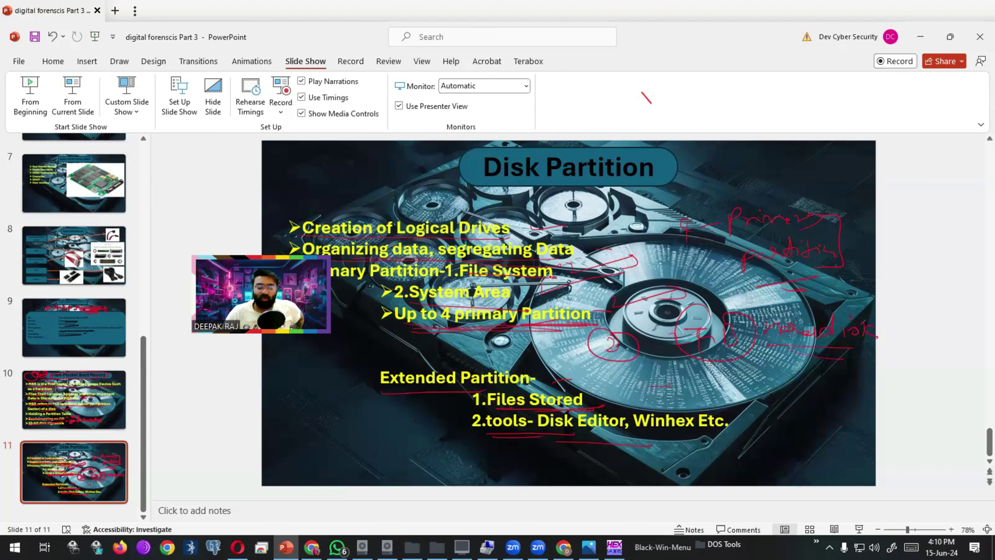
- Switch to Disk Management in Computer Management and go through the four partitions of Disk 2, from Hacking Courses (J:) to Virtual Machines Blackwin (M:)
{"action": "left_click", "coordinate": [931, 37]}
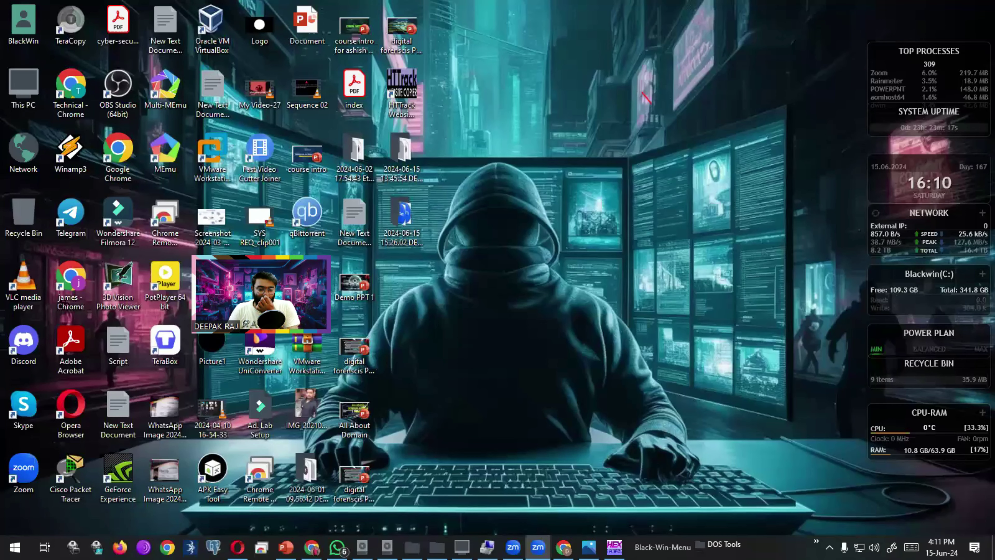
{"action": "left_click", "coordinate": [387, 547]}
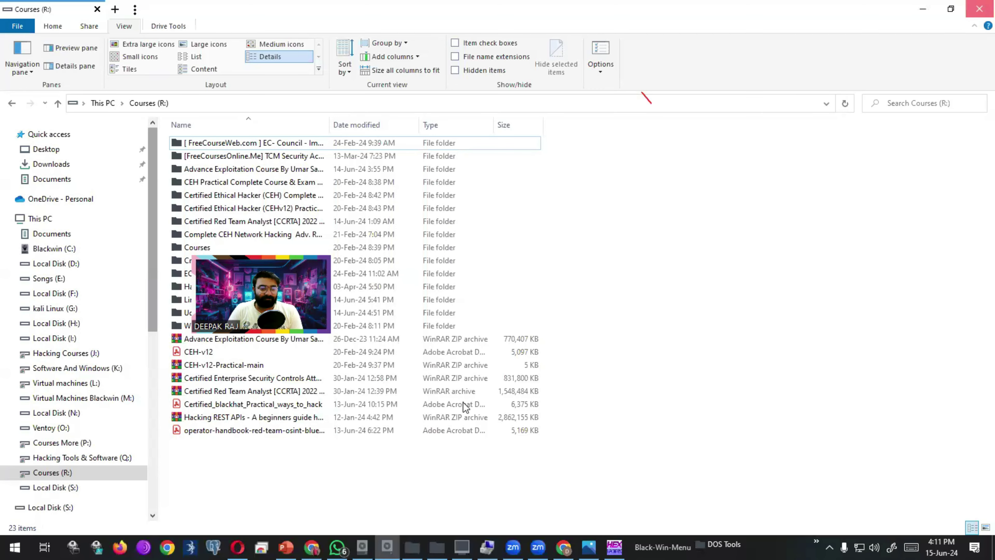
{"action": "left_click", "coordinate": [485, 547]}
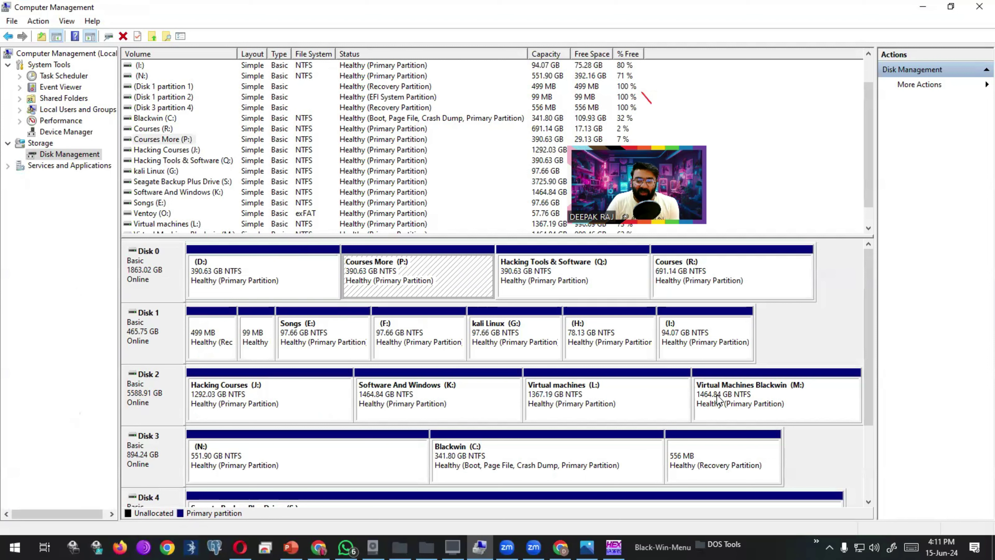
{"action": "left_click", "coordinate": [260, 406]}
{"action": "left_click", "coordinate": [431, 398]}
{"action": "left_click", "coordinate": [587, 396]}
{"action": "left_click", "coordinate": [739, 393]}
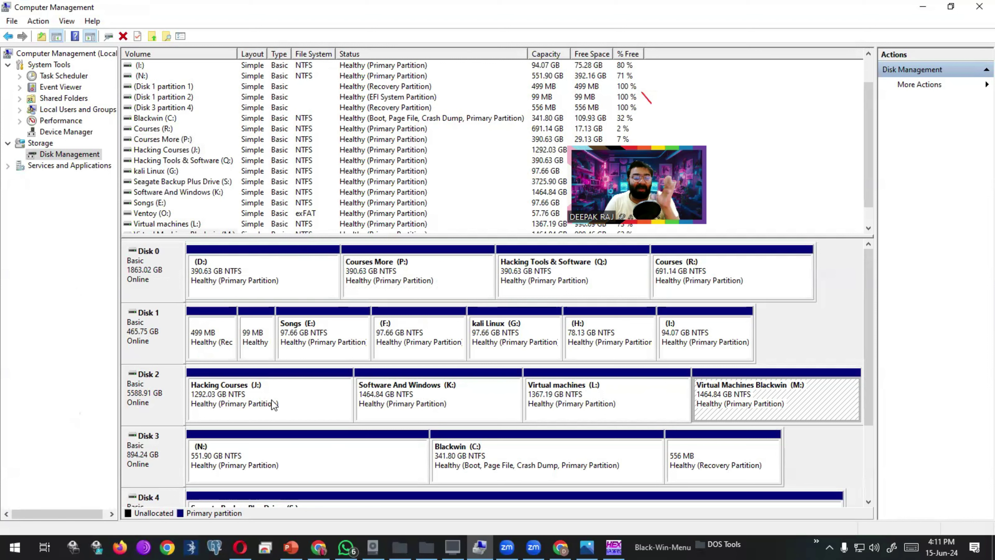
- Open the properties of Disk 2 and view its volume information, including the partition style
{"action": "right_click", "coordinate": [138, 394]}
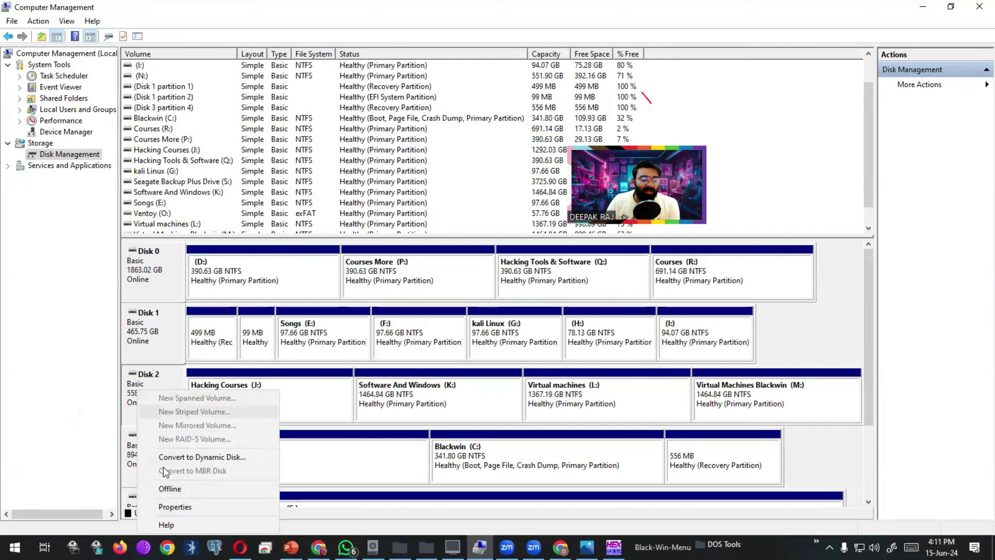
{"action": "left_click", "coordinate": [177, 507]}
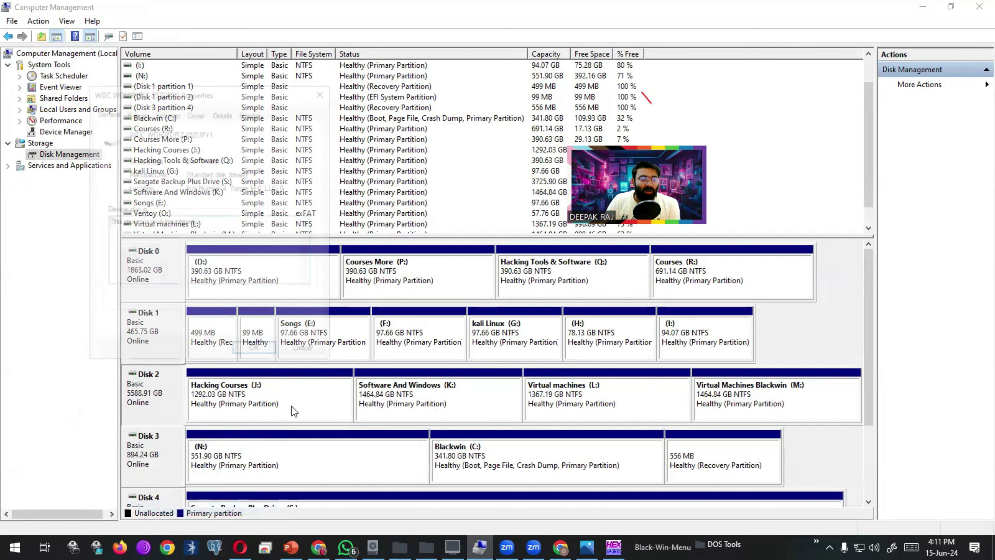
{"action": "left_click", "coordinate": [144, 114]}
{"action": "left_click", "coordinate": [169, 112]}
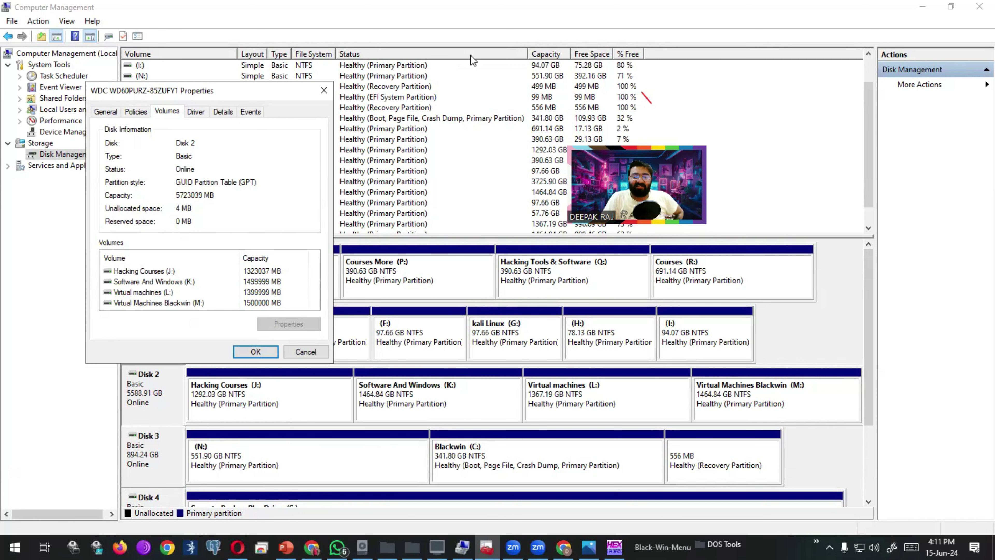
{"action": "right_click", "coordinate": [699, 261]}
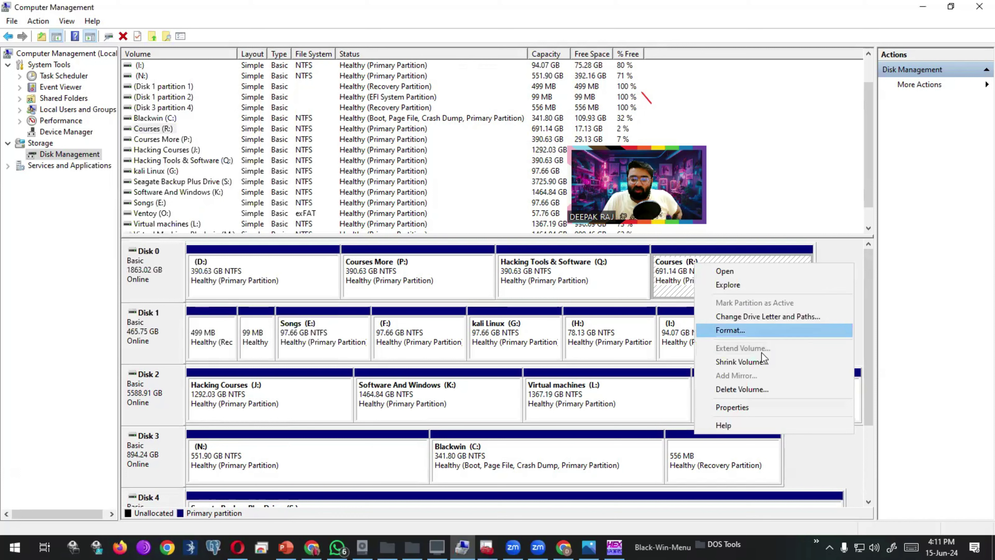
{"action": "left_click", "coordinate": [757, 355]}
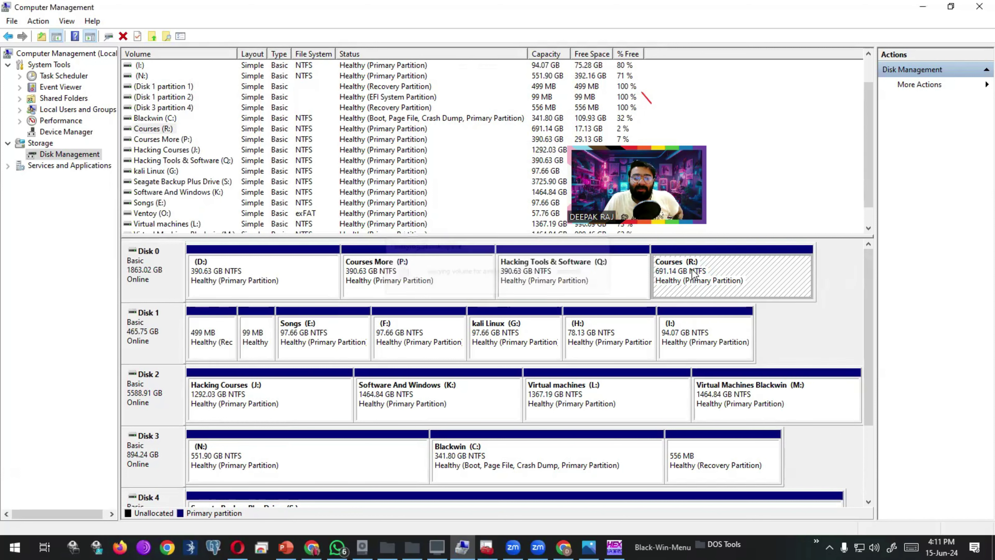
{"action": "left_click", "coordinate": [464, 206]}
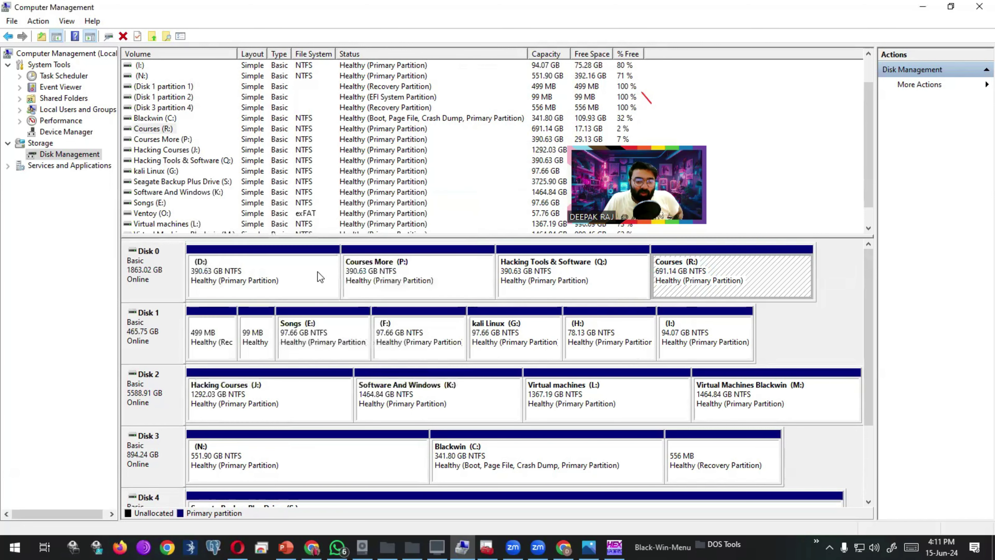
- Examine the (D:) and Courses More (P:) partitions on Disk 0, then minimize Computer Management and close the Disk 2 properties dialog
{"action": "left_click", "coordinate": [294, 276]}
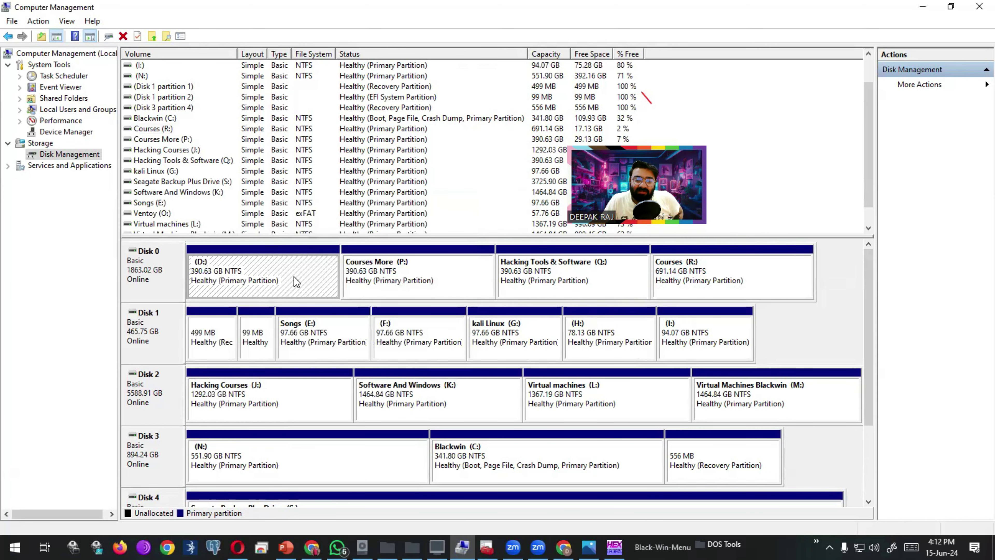
{"action": "left_click", "coordinate": [396, 278]}
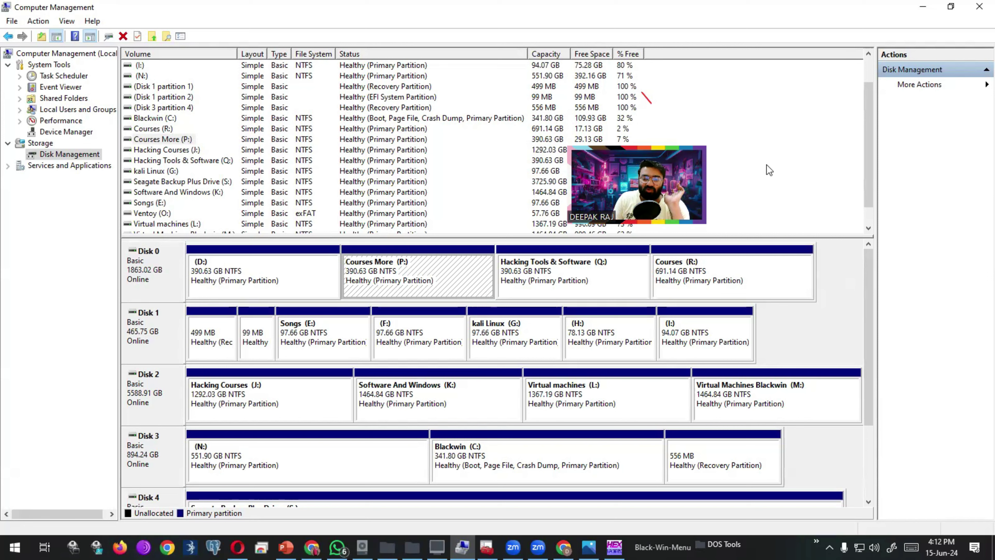
{"action": "scroll", "coordinate": [783, 195], "scroll_direction": "down", "scroll_amount": 1}
{"action": "left_click_drag", "start_coordinate": [869, 312], "coordinate": [870, 259]}
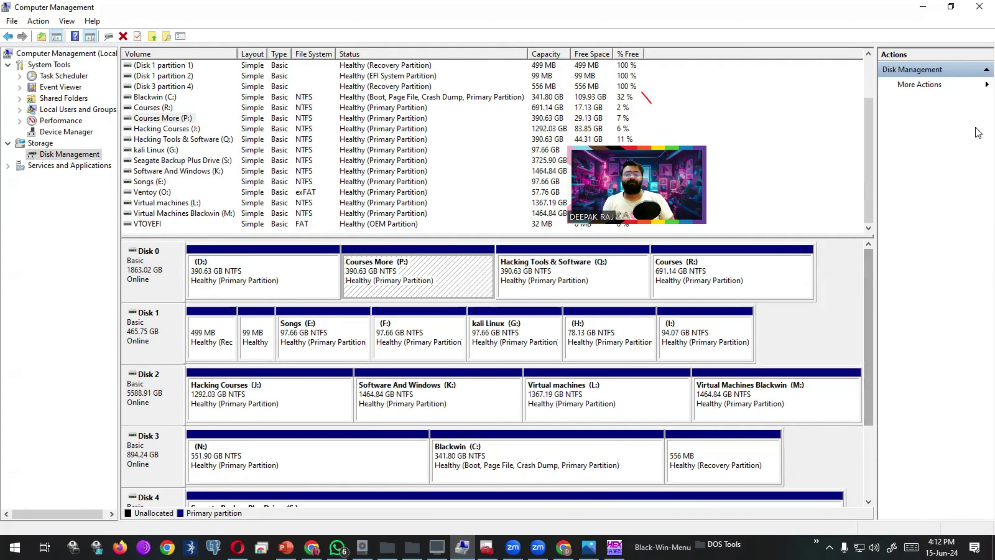
{"action": "left_click", "coordinate": [922, 6]}
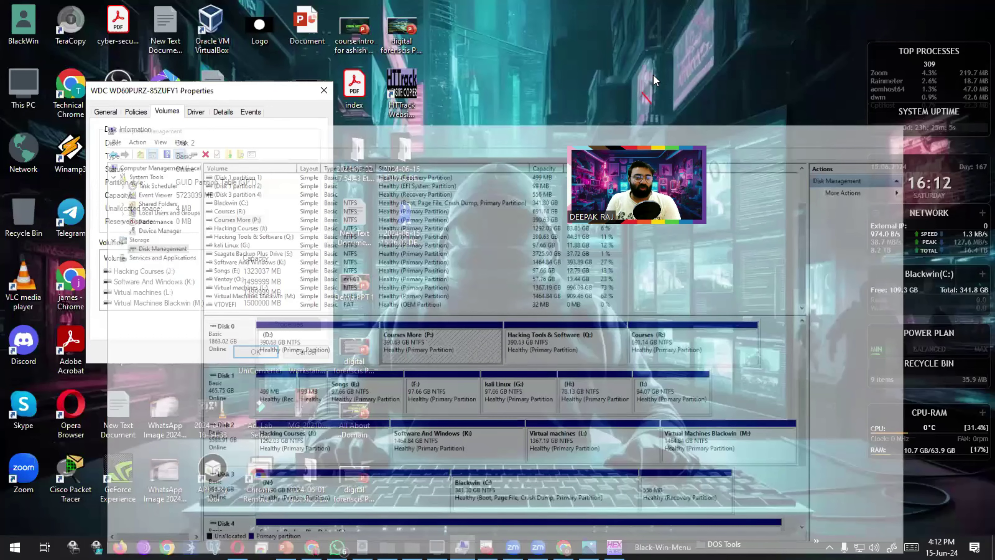
{"action": "left_click", "coordinate": [324, 90]}
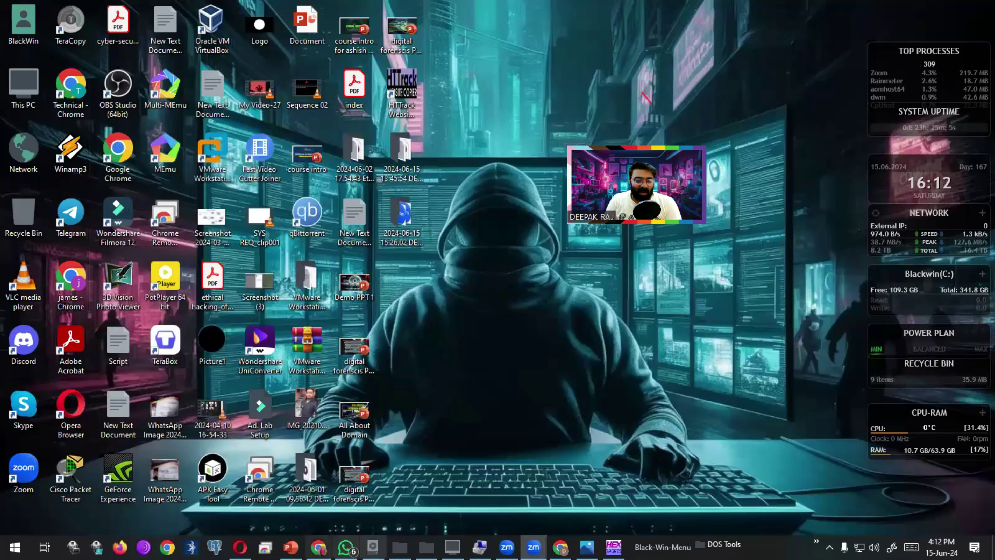
- Return to the PowerPoint presentation "digital forenscis Part 3" and display slide 9 on logical structure
{"action": "left_click", "coordinate": [614, 547]}
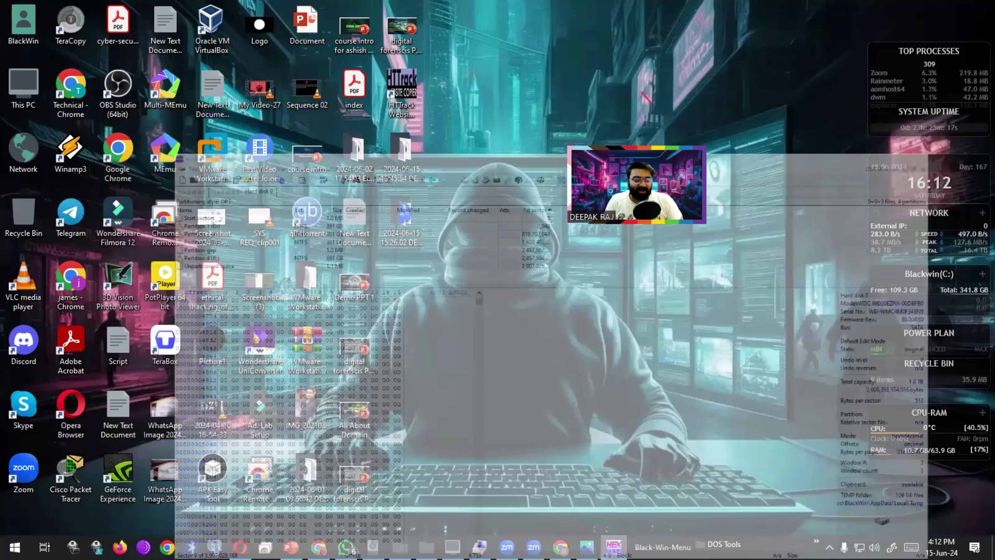
{"action": "mouse_move", "coordinate": [290, 547]}
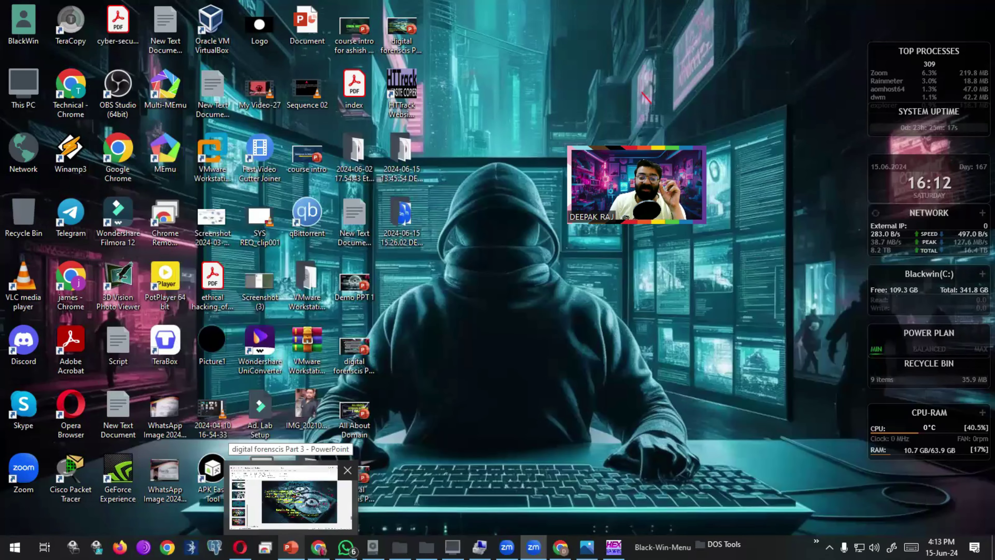
{"action": "left_click", "coordinate": [313, 492]}
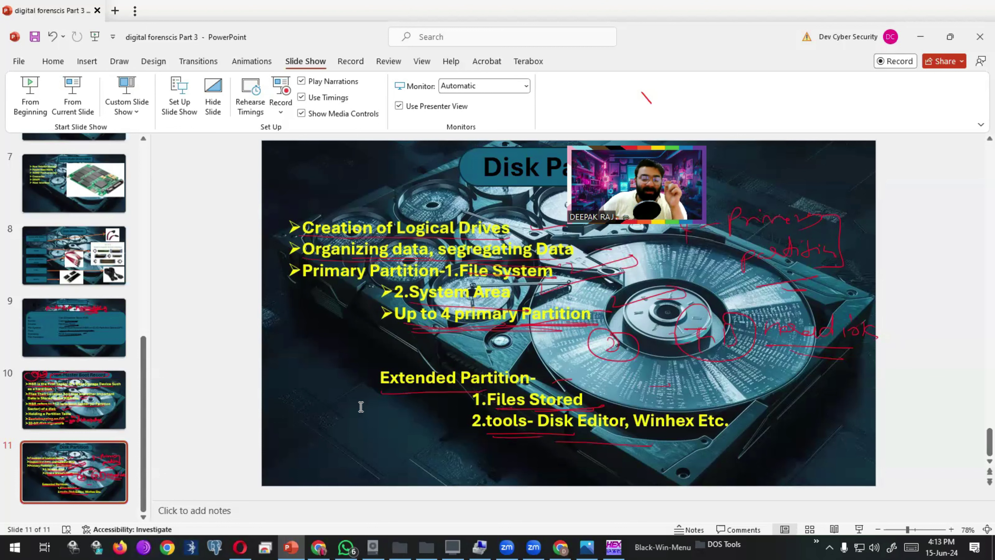
{"action": "left_click", "coordinate": [57, 343]}
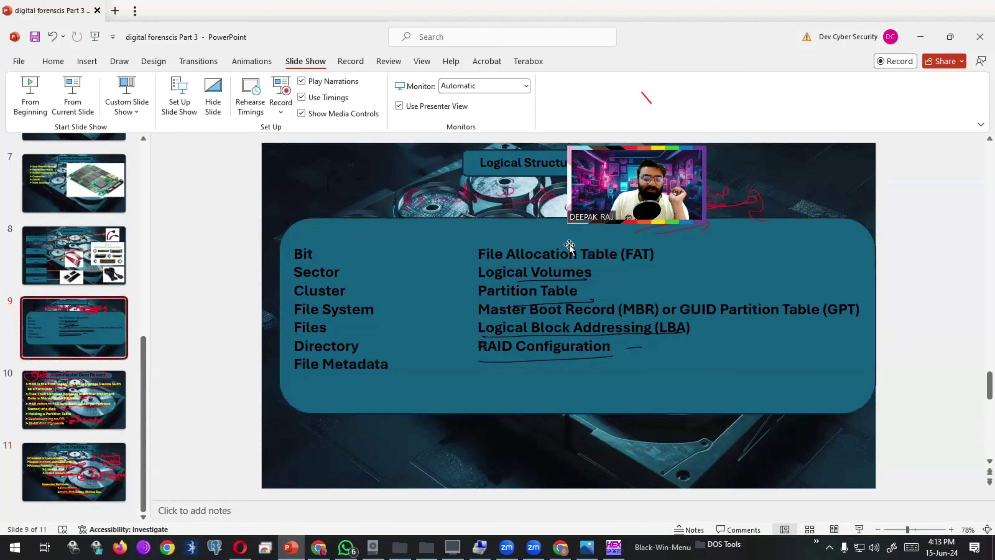